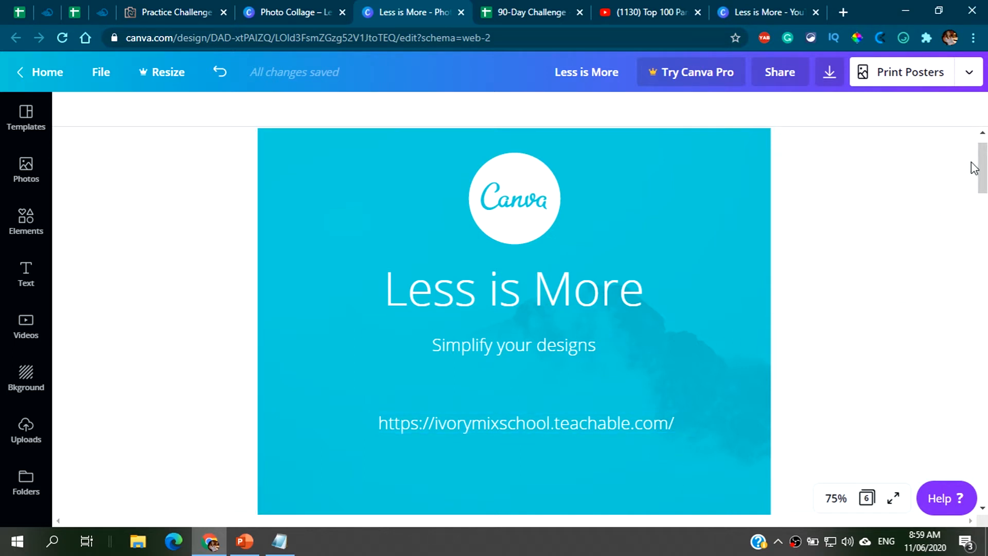
Step: Recolor the orange 75% ring on page 2's blue card white to match the other two rings
drag(982, 168, 983, 222)
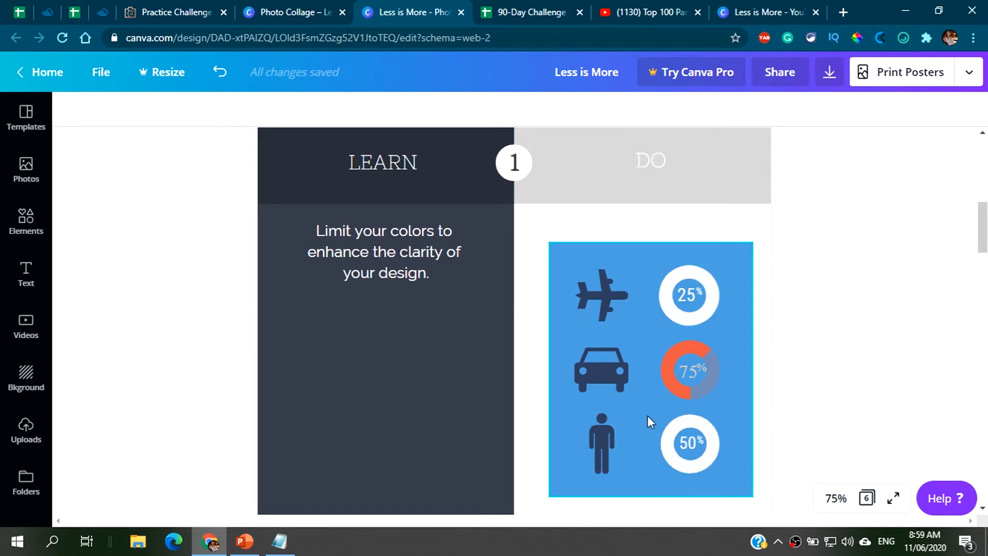
click(689, 367)
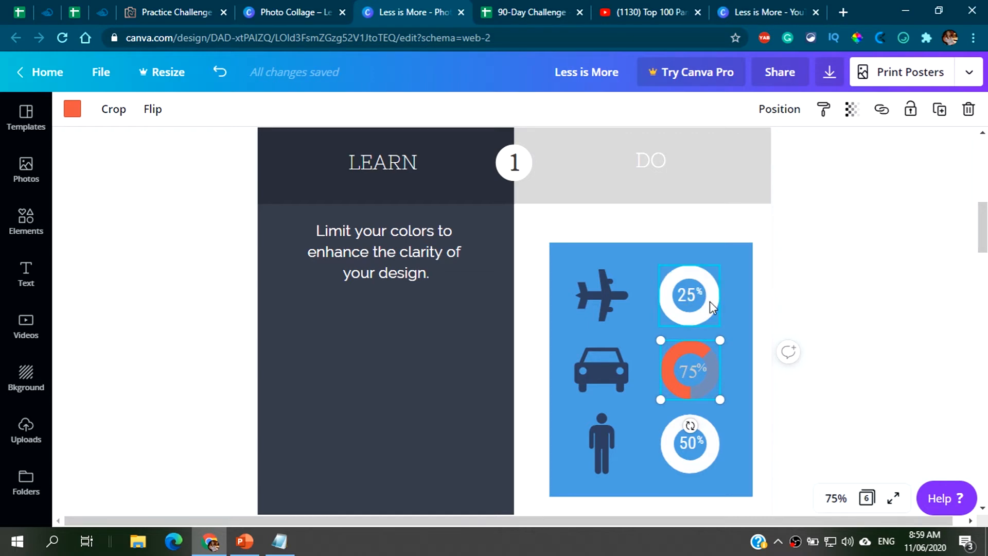
click(72, 109)
click(170, 375)
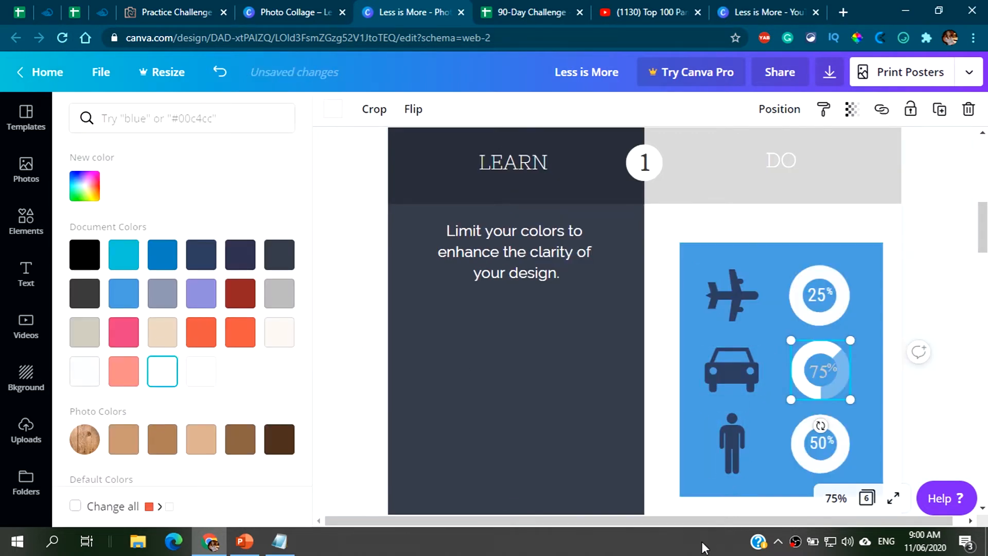
click(958, 301)
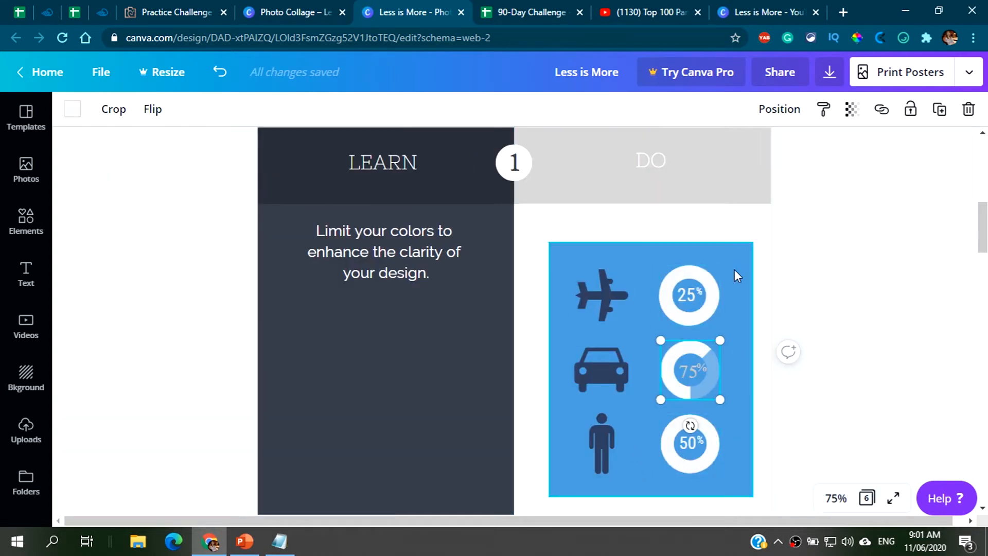
Step: Delete all eight small stars surrounding the large star and title on page 3's All Star Event card
scroll(881, 268, down, 7)
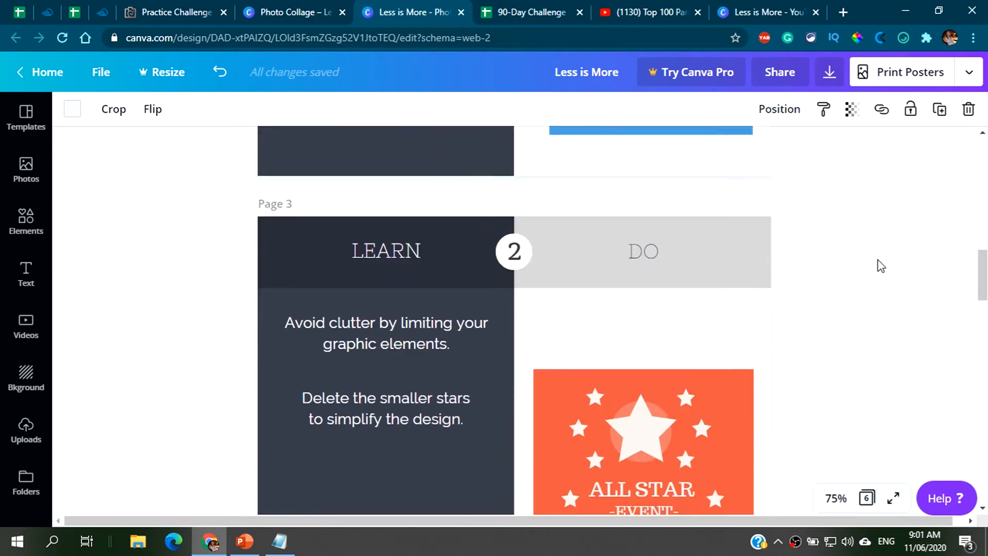
scroll(880, 266, down, 2)
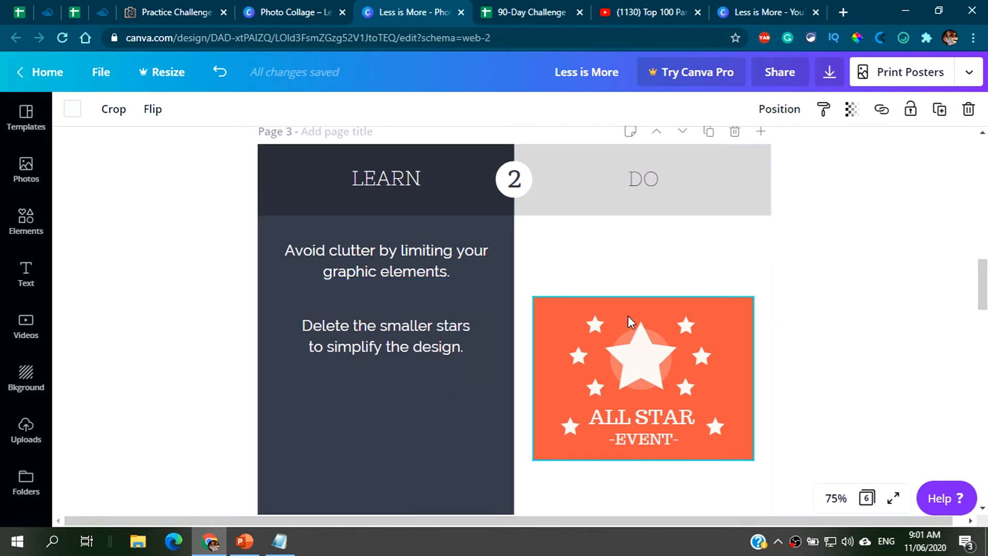
click(691, 325)
key(Delete)
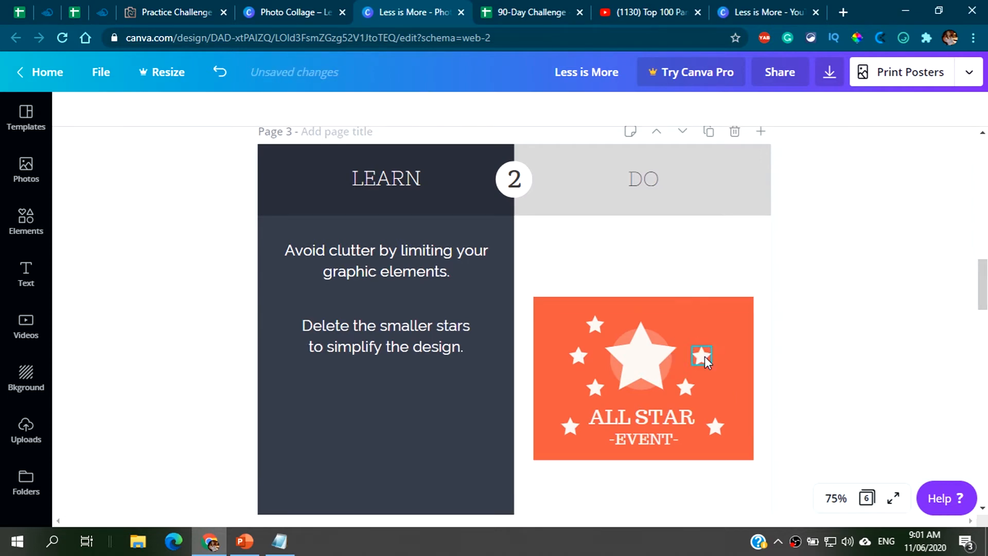
click(701, 356)
key(Delete)
click(684, 387)
key(Delete)
click(714, 425)
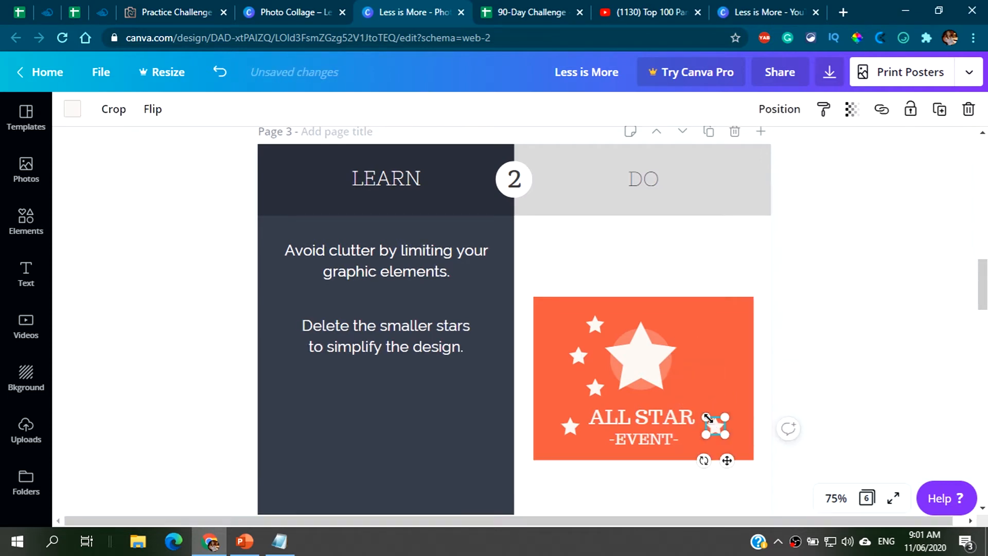
key(Delete)
click(592, 324)
key(Delete)
click(577, 355)
key(Delete)
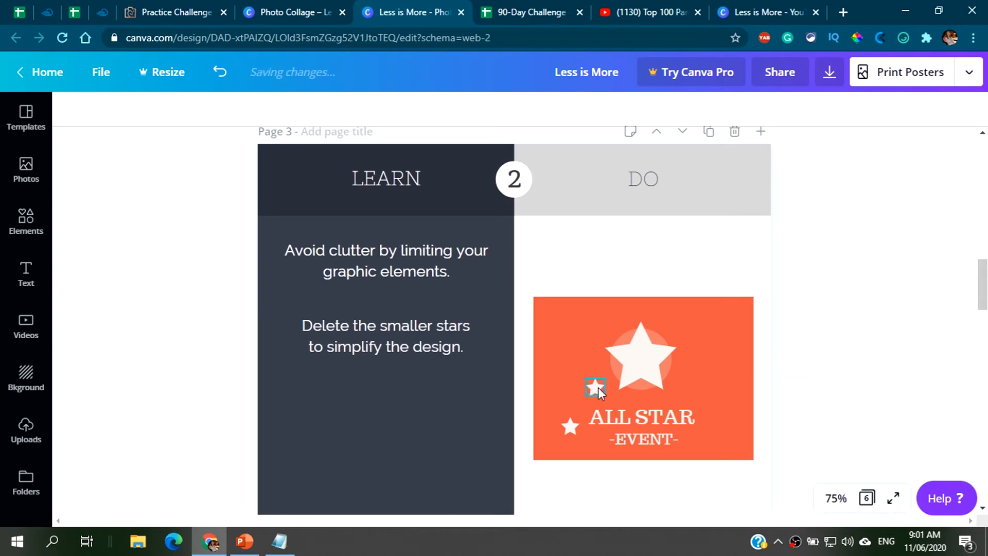
click(594, 387)
key(Delete)
click(568, 427)
key(Delete)
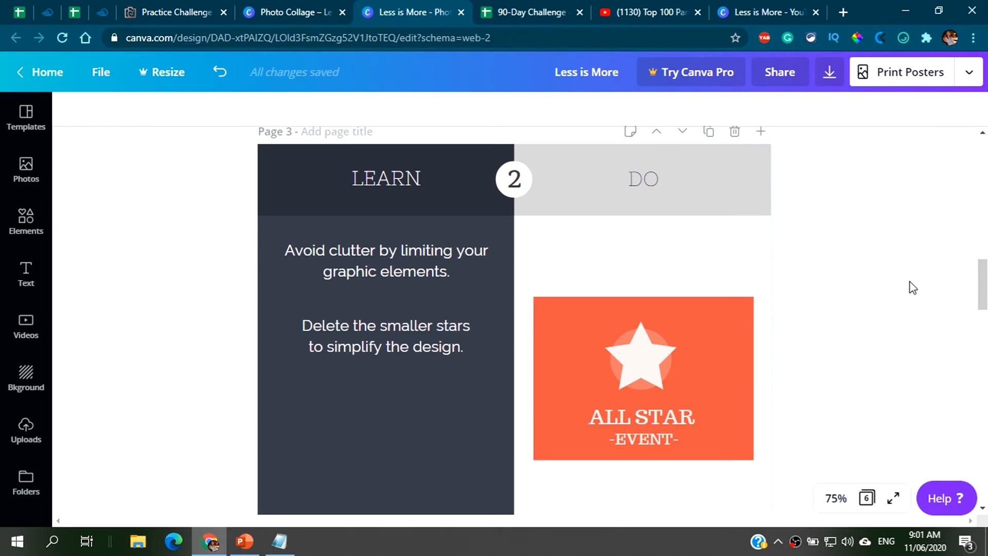
Step: Review exercise 3 on page 4, comparing the blue text-only instruction card with the pink card using a hand icon
scroll(909, 286, down, 10)
scroll(911, 291, down, 3)
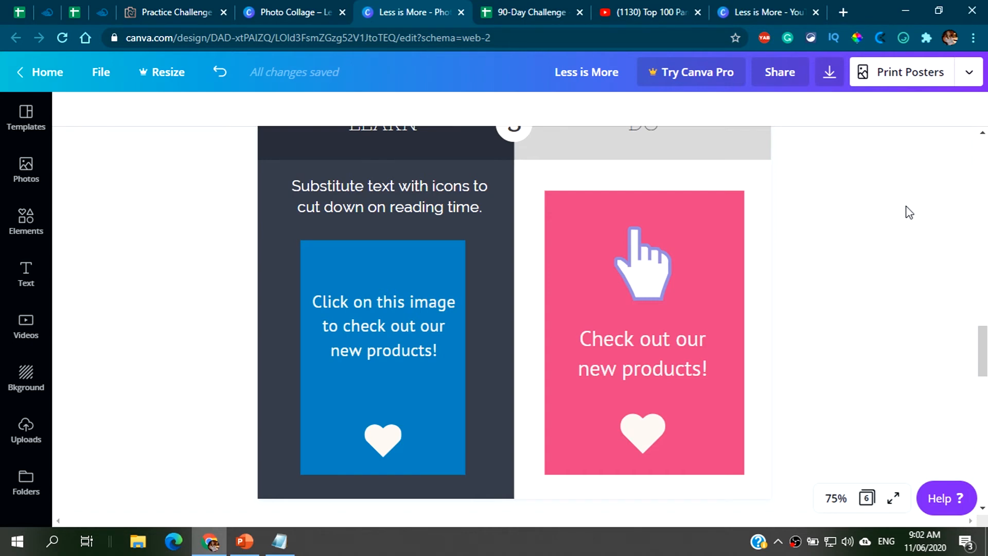
scroll(908, 212, down, 4)
scroll(906, 210, up, 3)
scroll(903, 210, down, 3)
scroll(903, 206, up, 3)
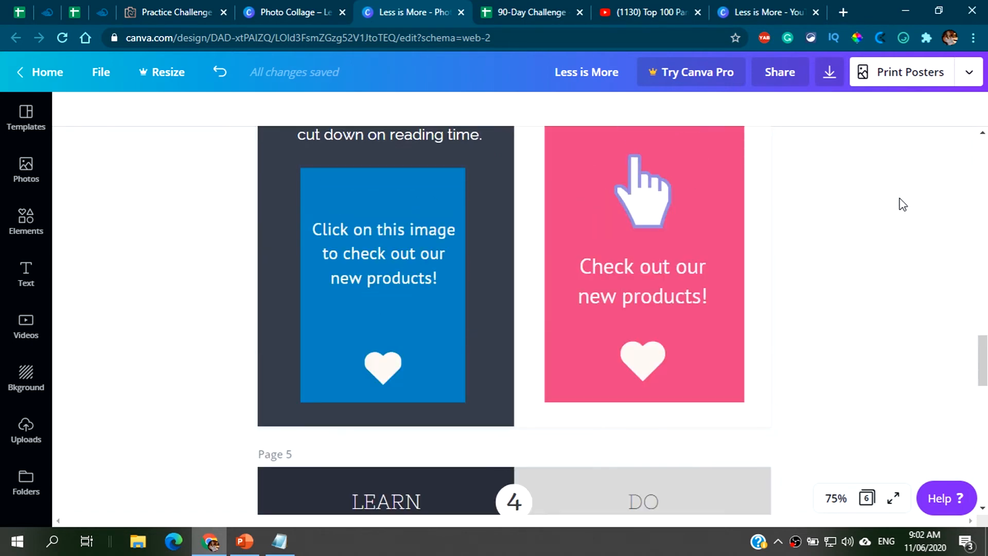
Step: Change the font of the "April 10" text on page 5's card to Arimo, matching the "To Blue Owl Gallery" line
scroll(904, 204, down, 5)
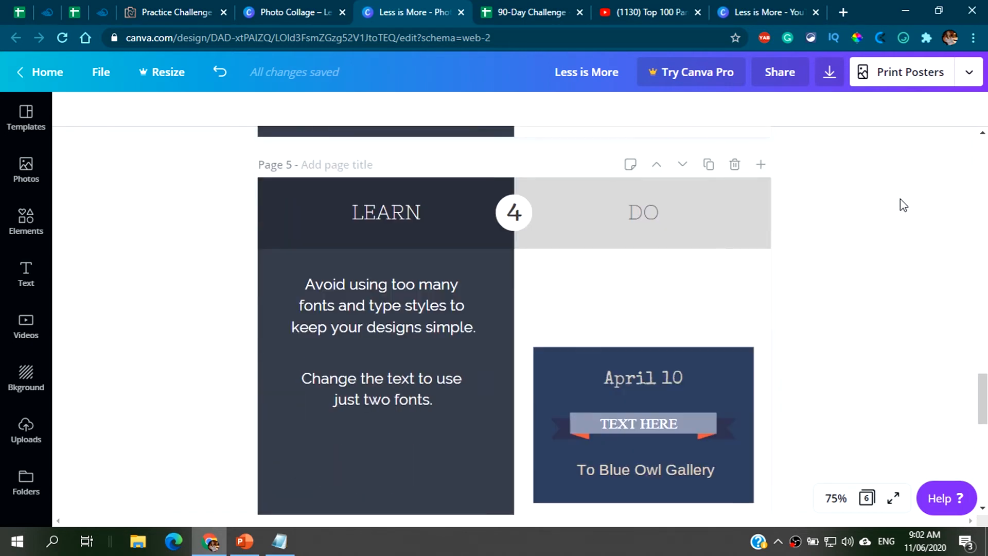
scroll(903, 205, down, 1)
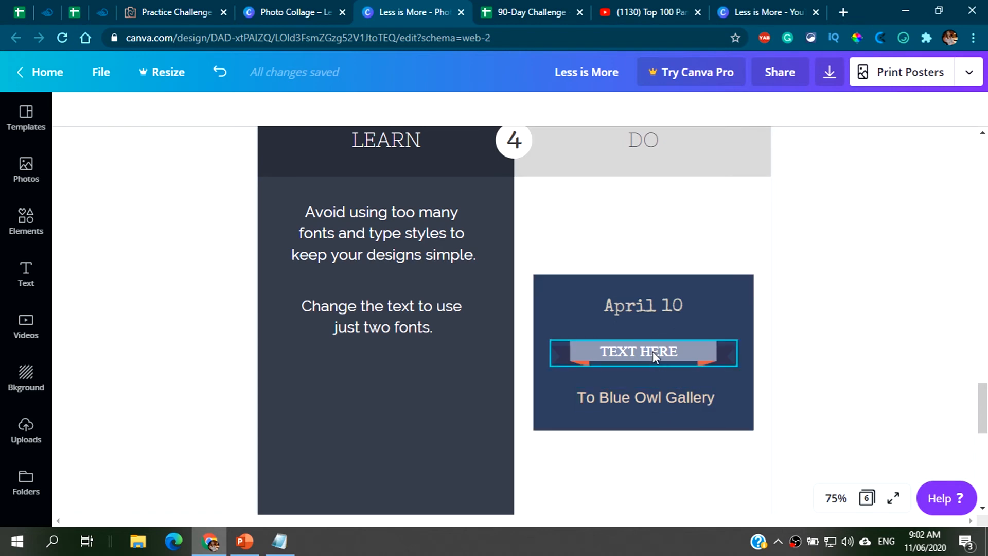
click(632, 308)
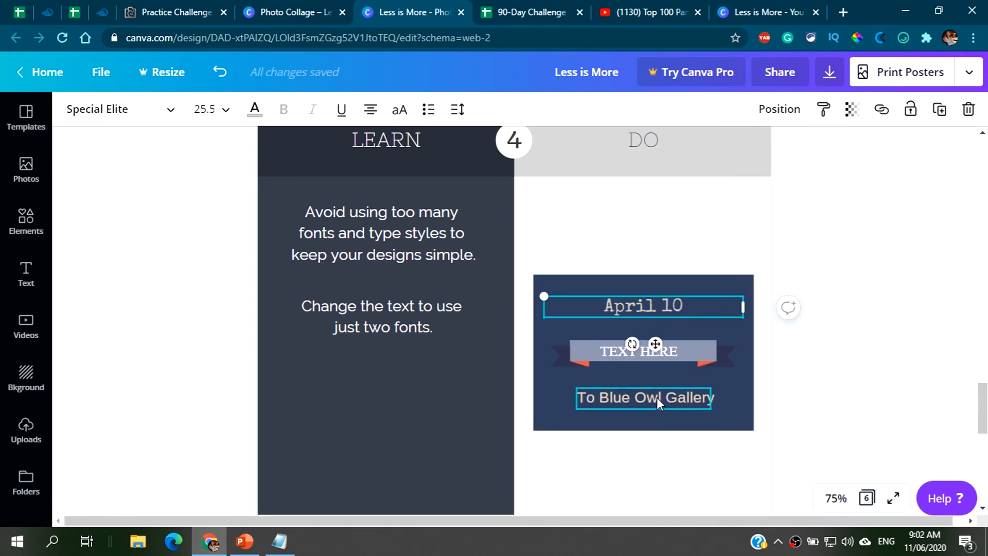
click(635, 394)
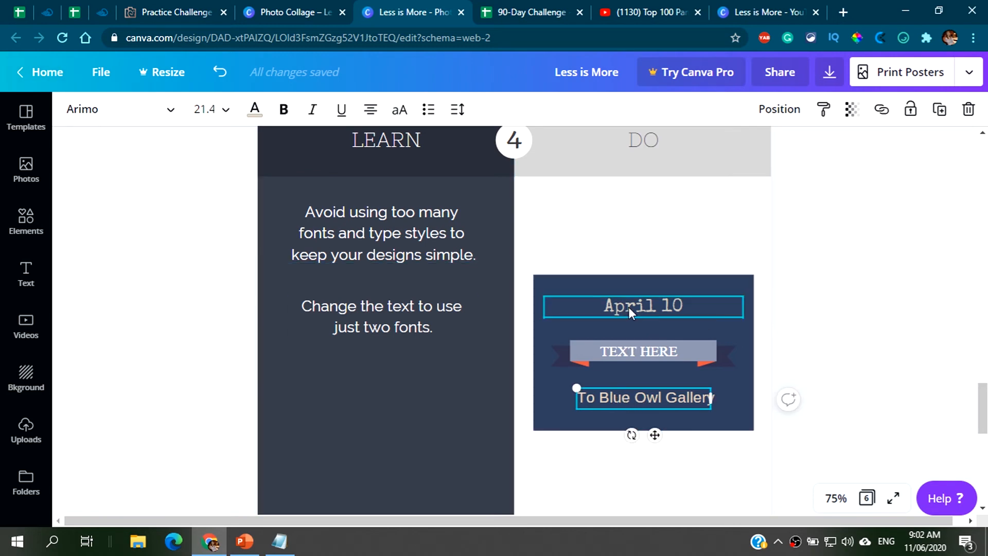
click(644, 302)
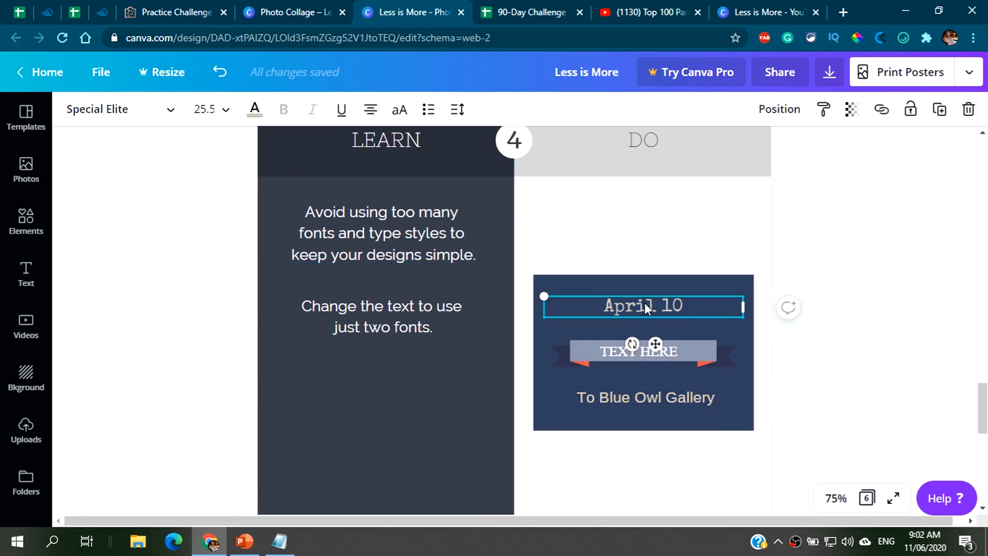
click(108, 109)
click(146, 115)
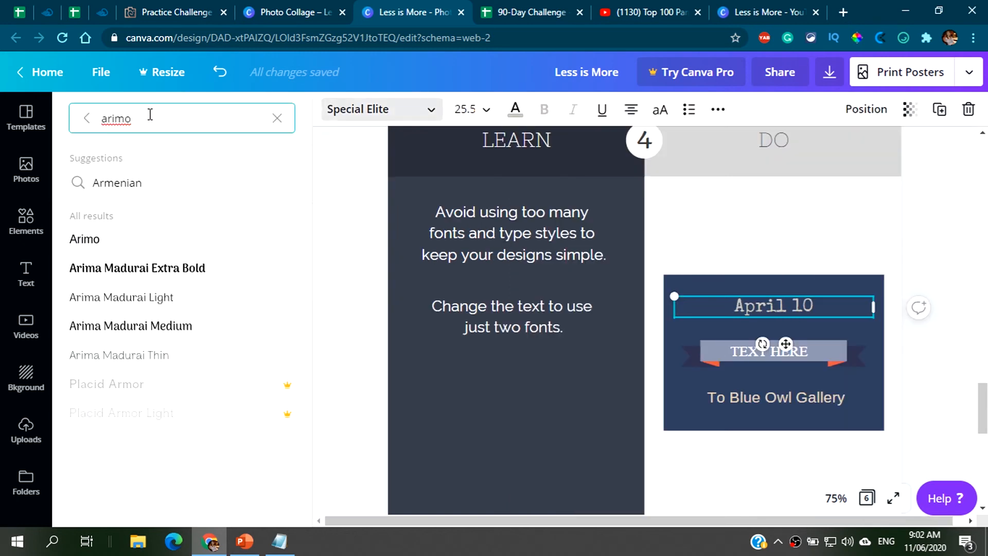
click(85, 240)
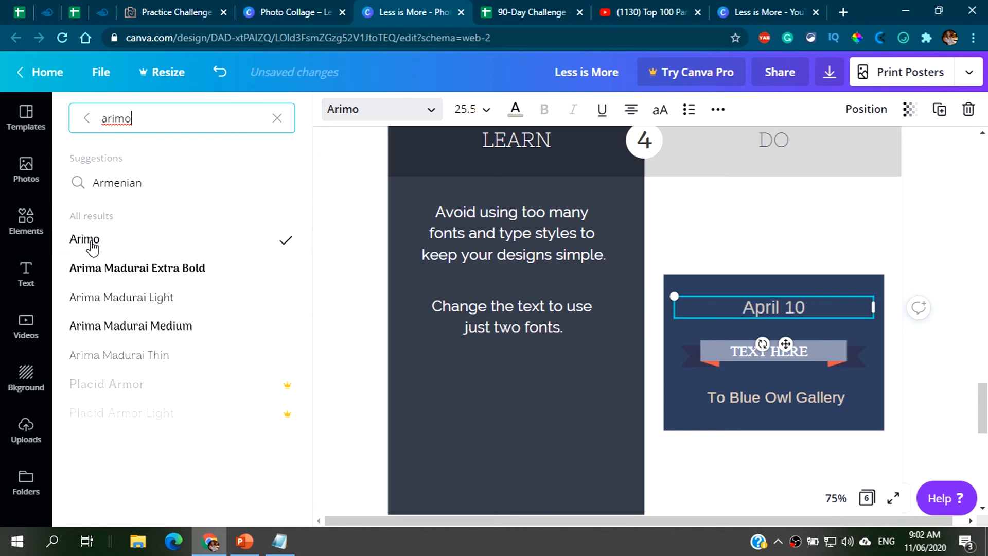
click(925, 368)
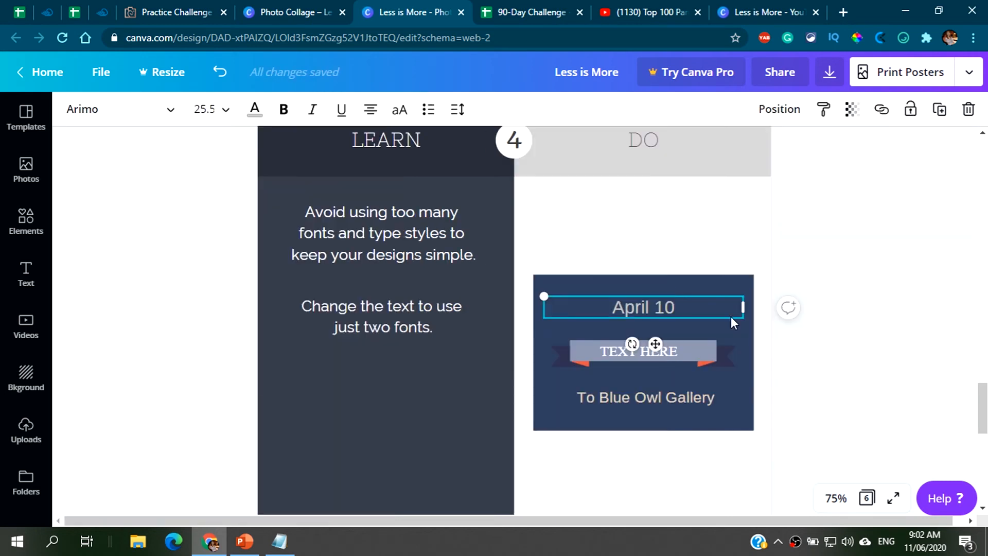
click(701, 496)
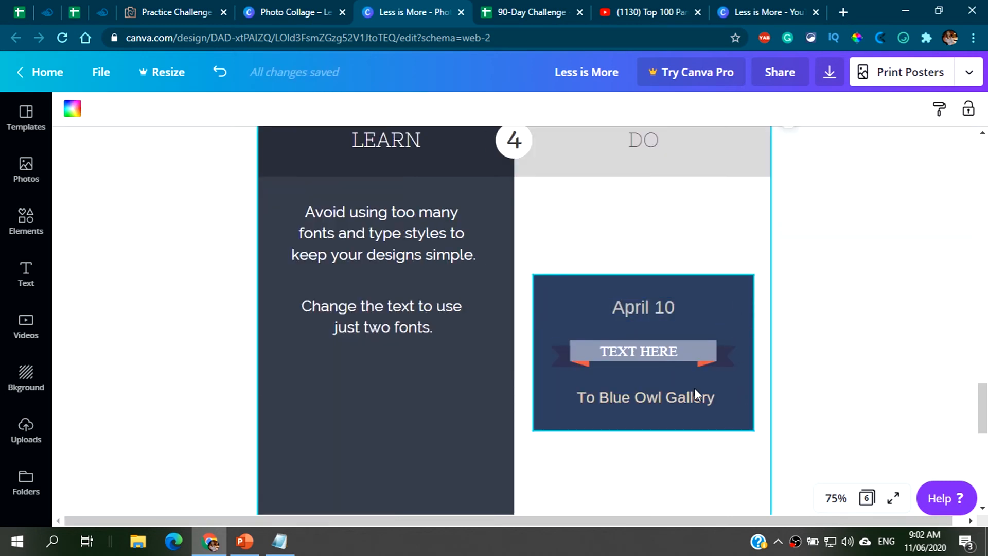
Step: Send the painted strip covering the word YARD on page 6's sale image backward, behind the text
scroll(875, 267, down, 5)
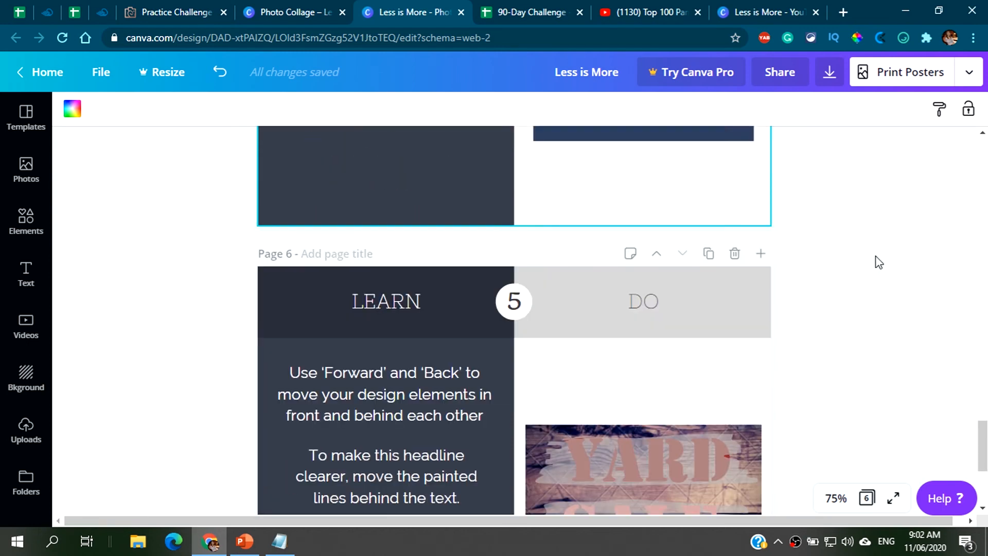
scroll(878, 262, down, 3)
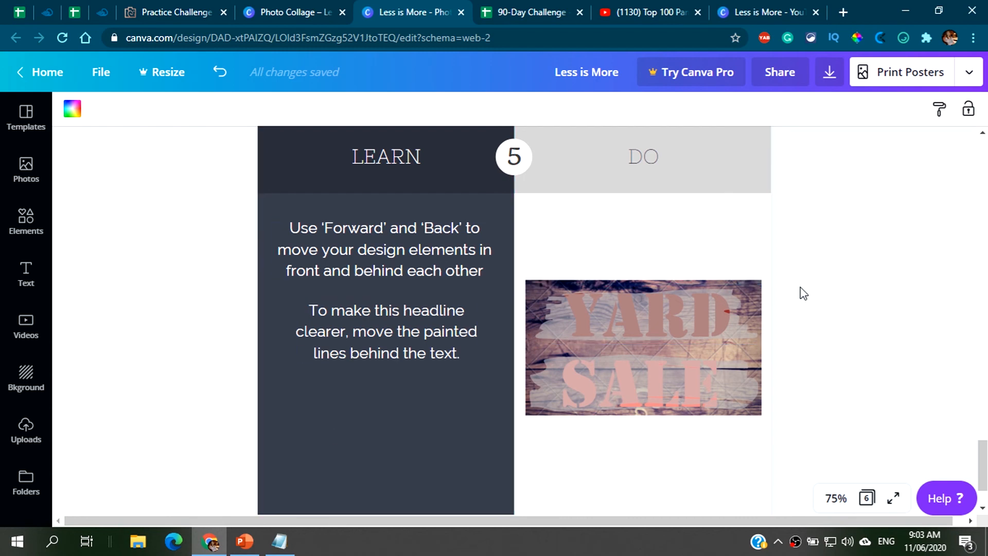
click(809, 333)
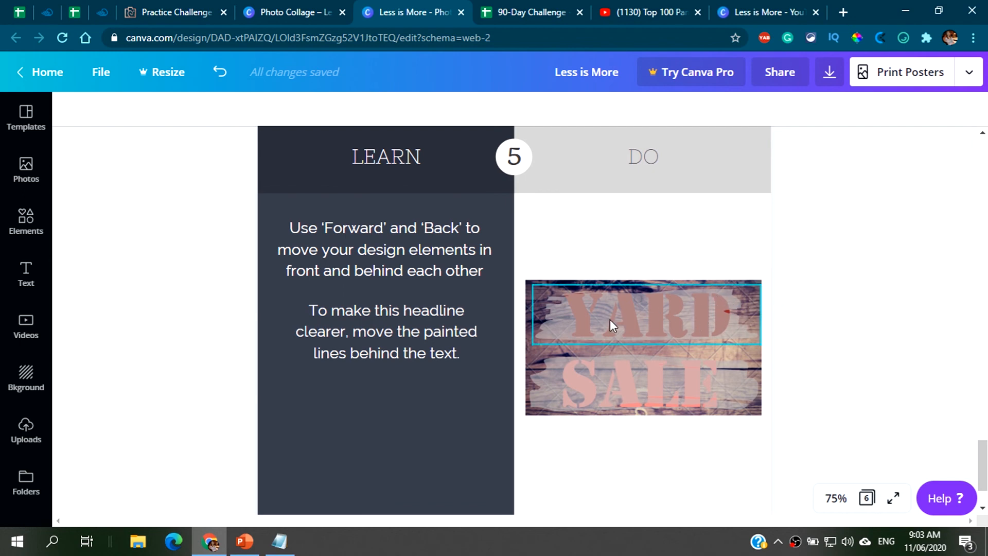
click(733, 315)
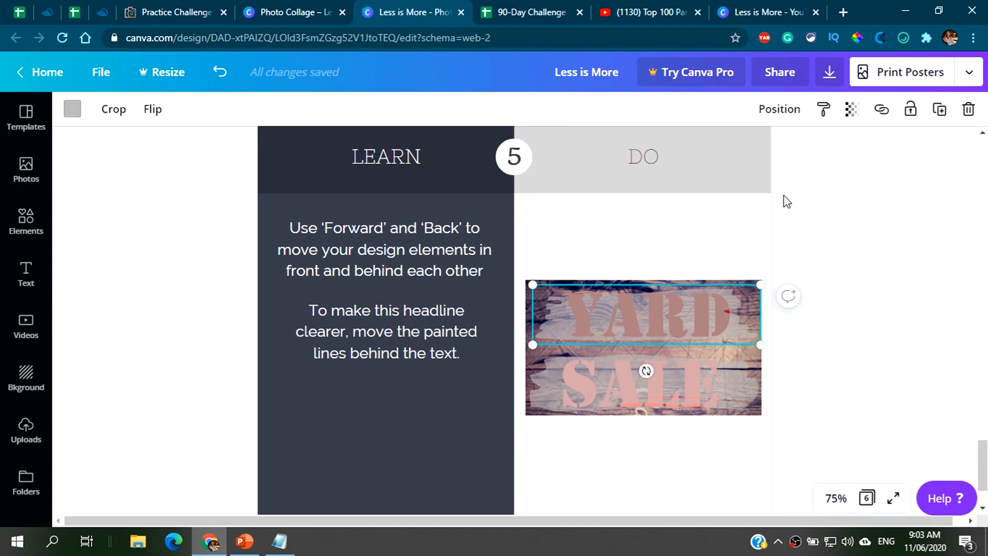
click(778, 108)
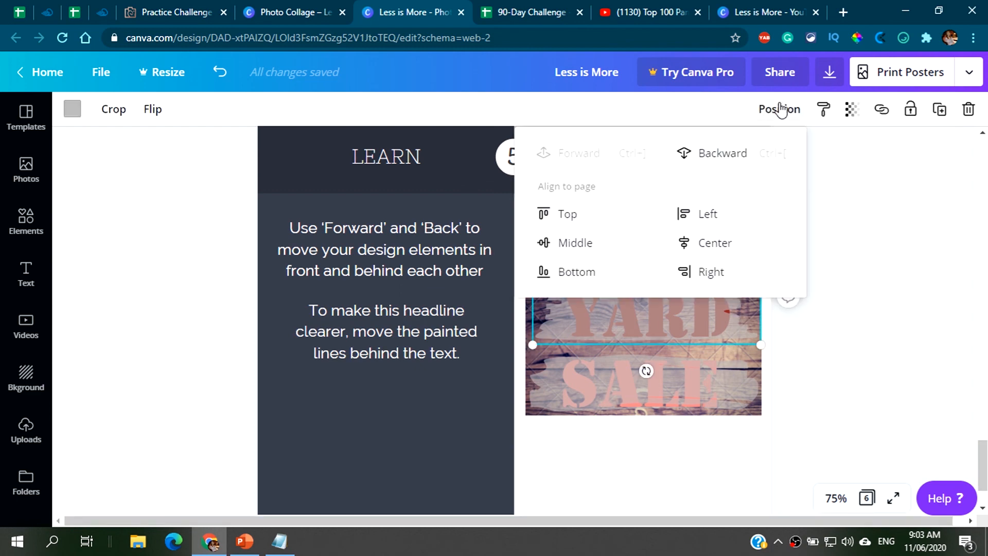
click(723, 154)
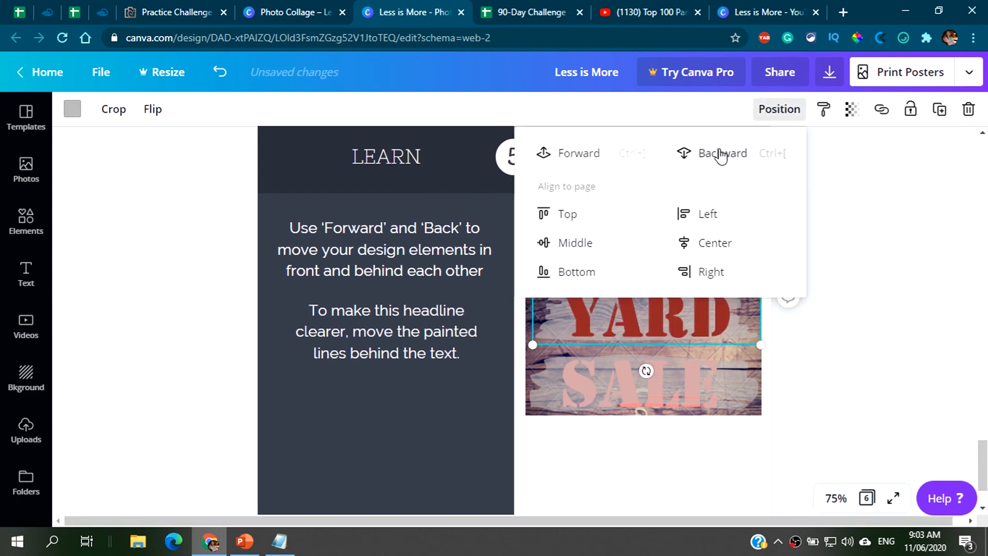
Step: Send the painted strip covering the word SALE backward, behind the text, and check the finished headline
click(720, 392)
click(777, 110)
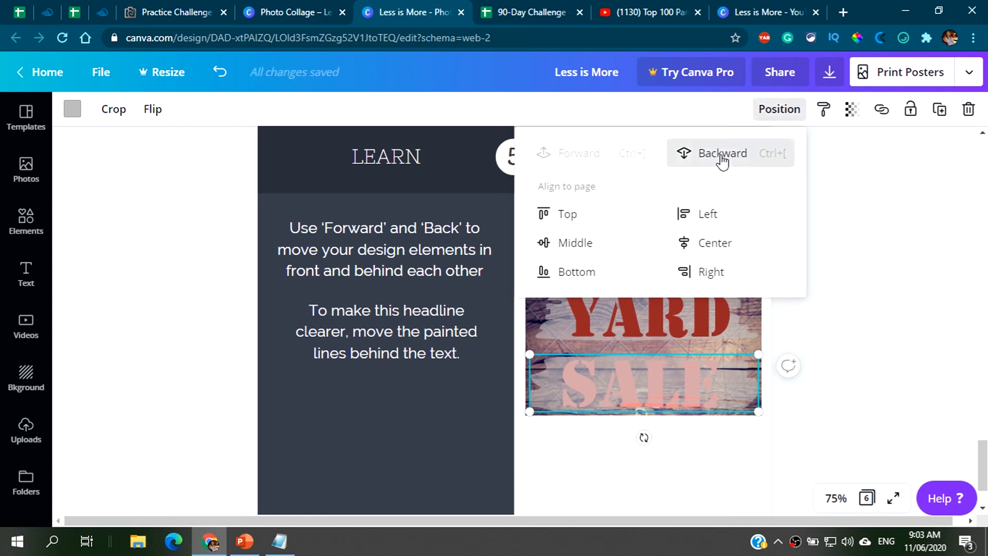
click(721, 154)
click(864, 391)
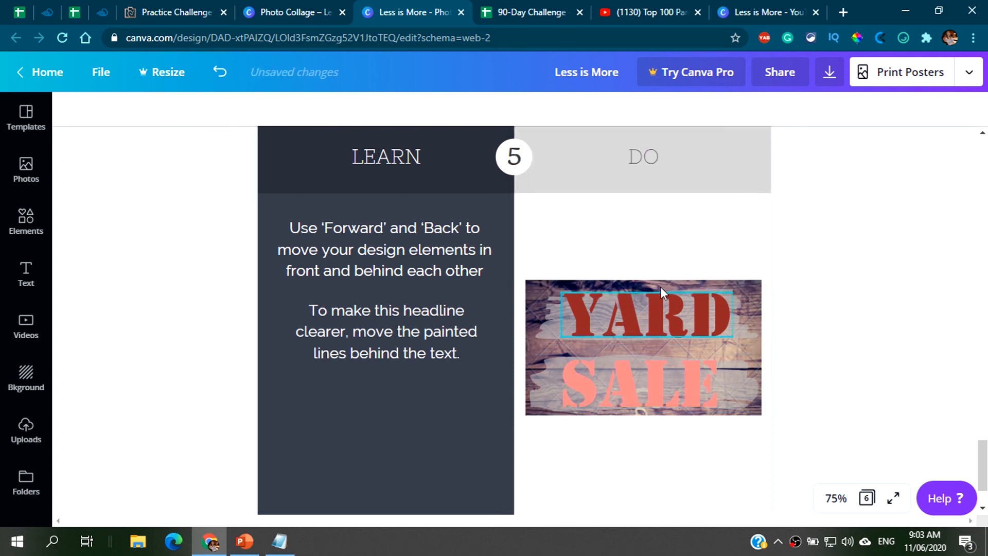
scroll(800, 388, down, 2)
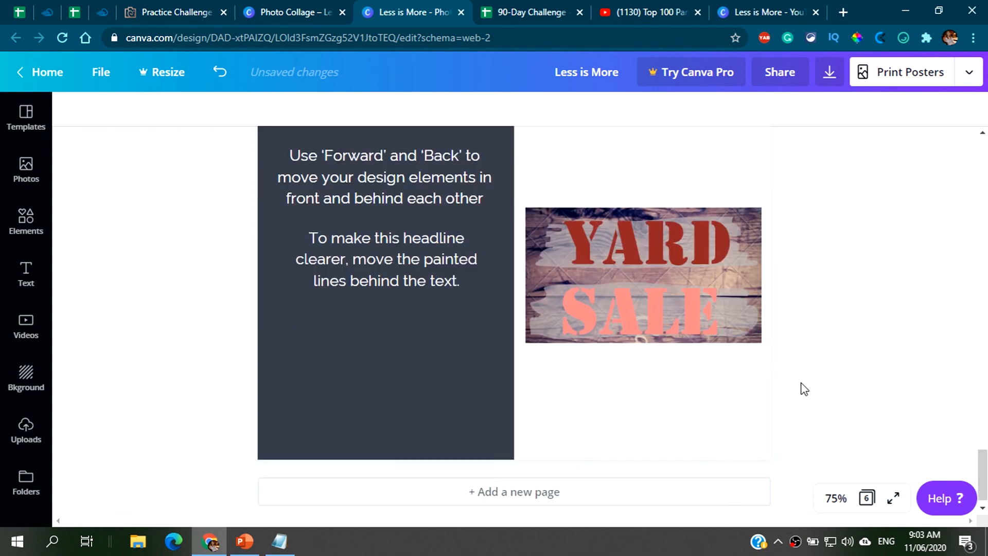
scroll(861, 312, up, 2)
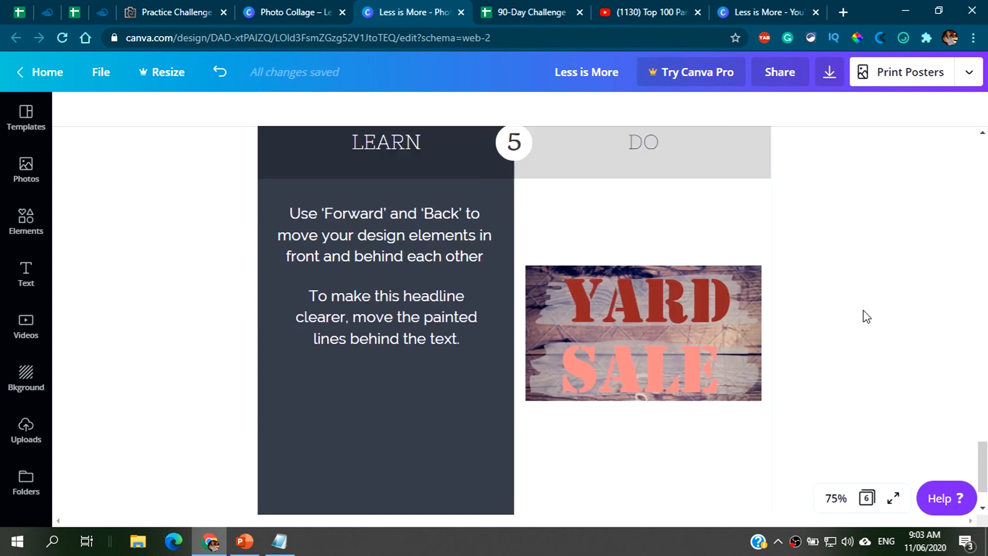